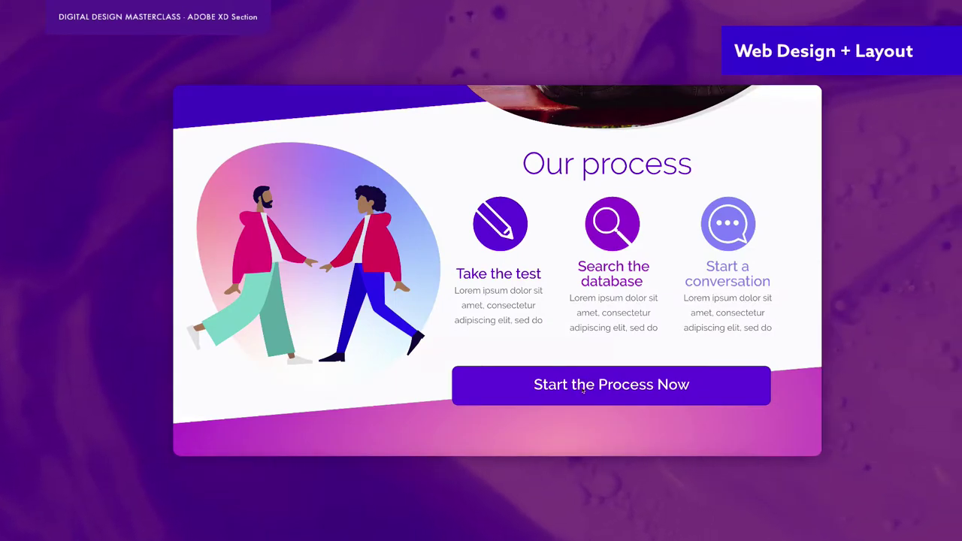
- Open the prototype demo's sign-up popup, then close it
click(581, 388)
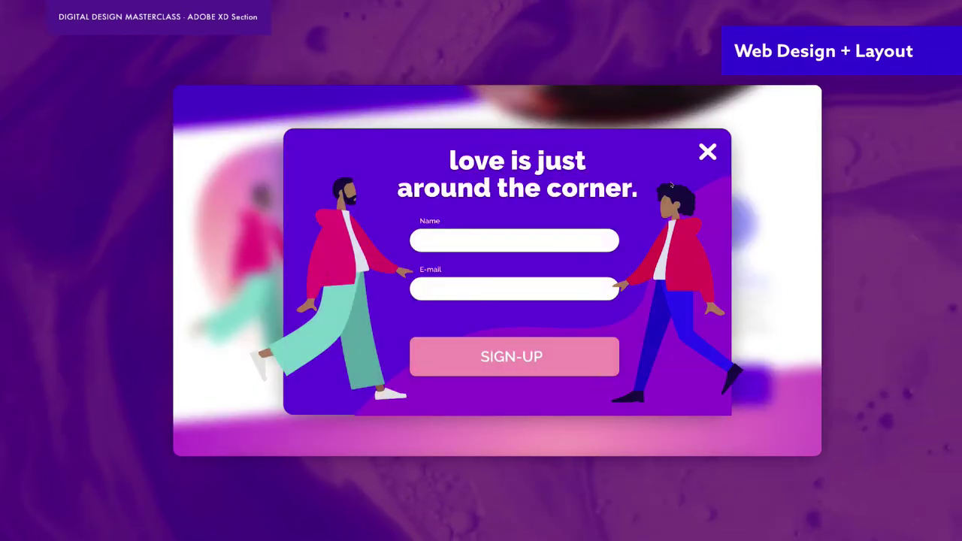
click(707, 153)
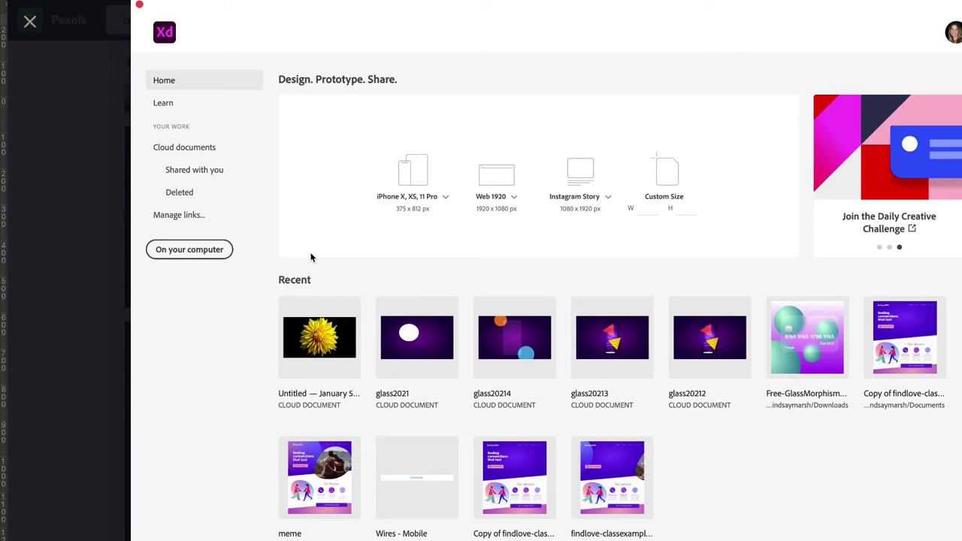
click(101, 209)
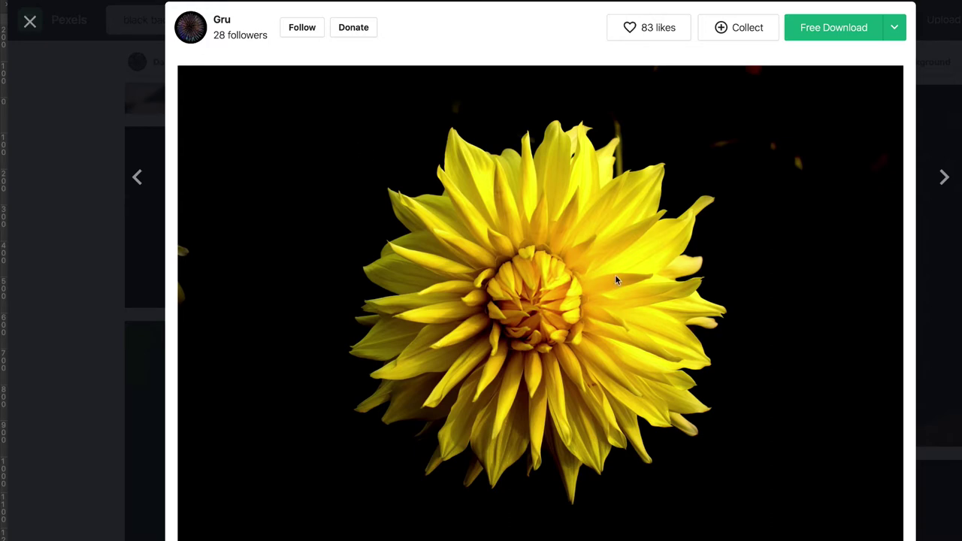
click(91, 263)
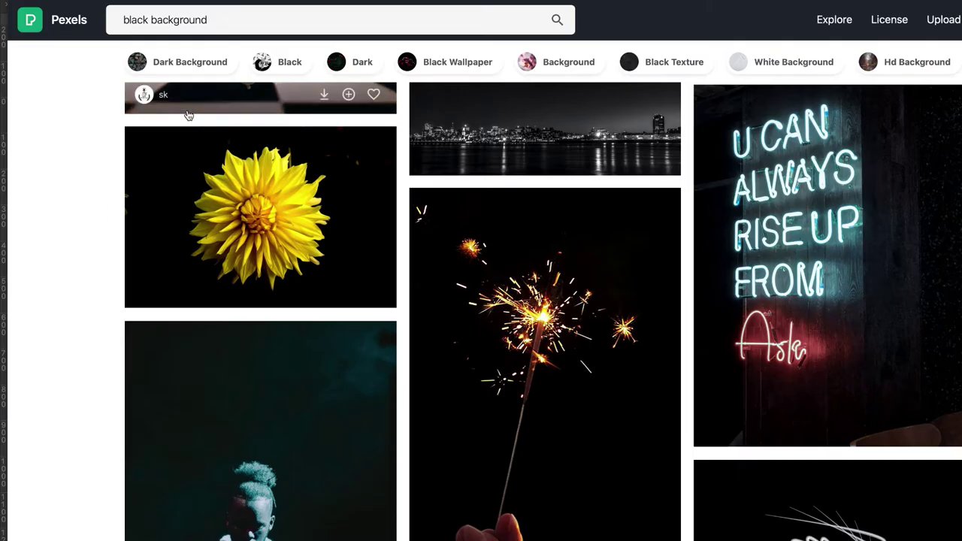
scroll(546, 455, up, 3)
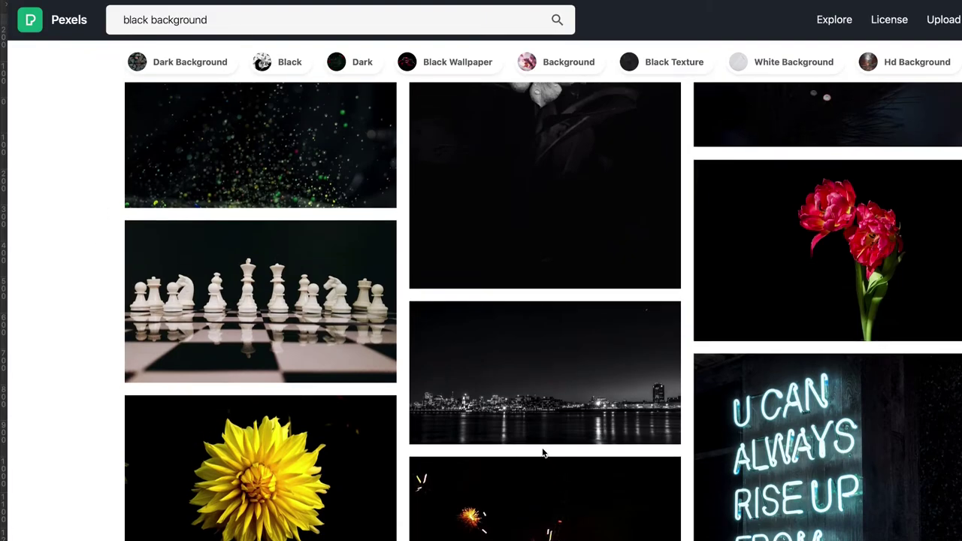
mouse_move(546, 444)
key(super+Tab)
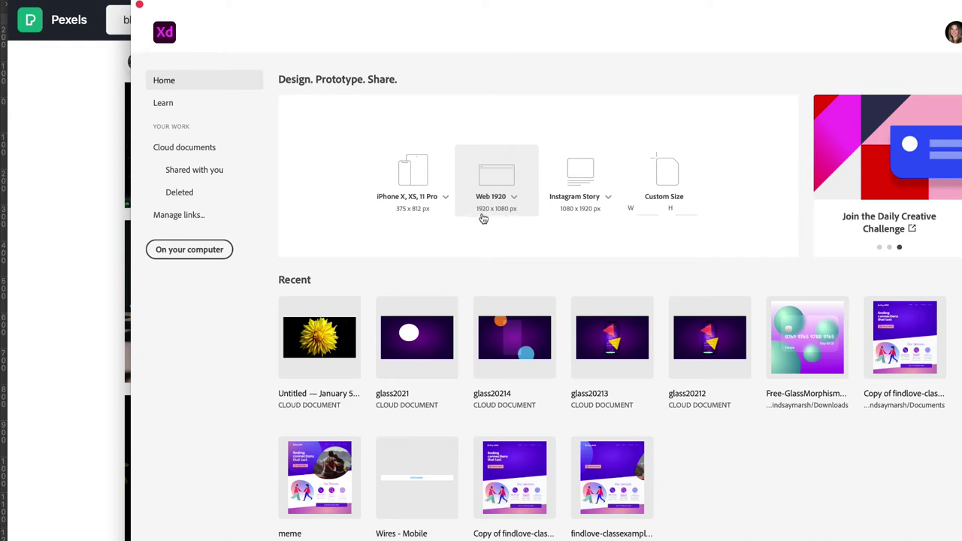
- Start a Web 1920 document with the flower and draw a white 987×531 rectangle over its centre
click(492, 182)
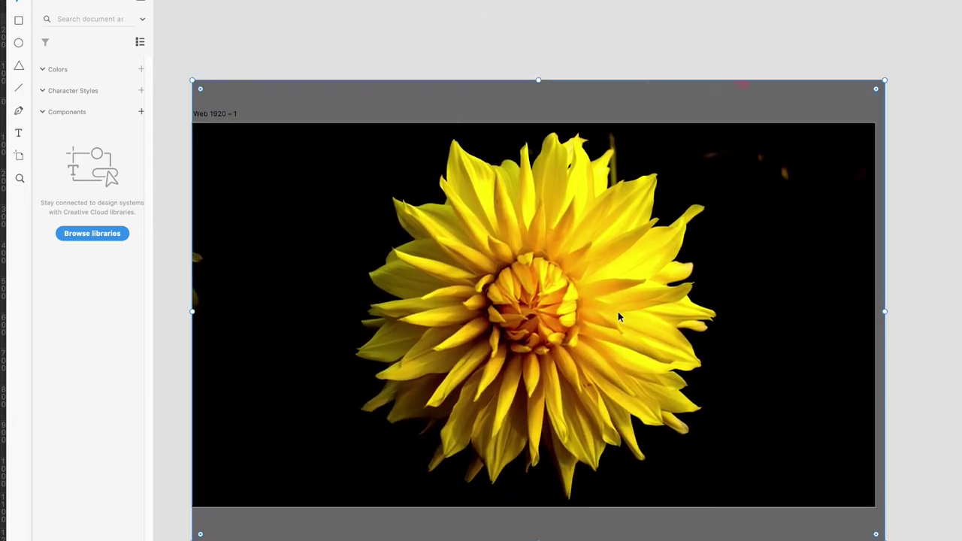
click(438, 53)
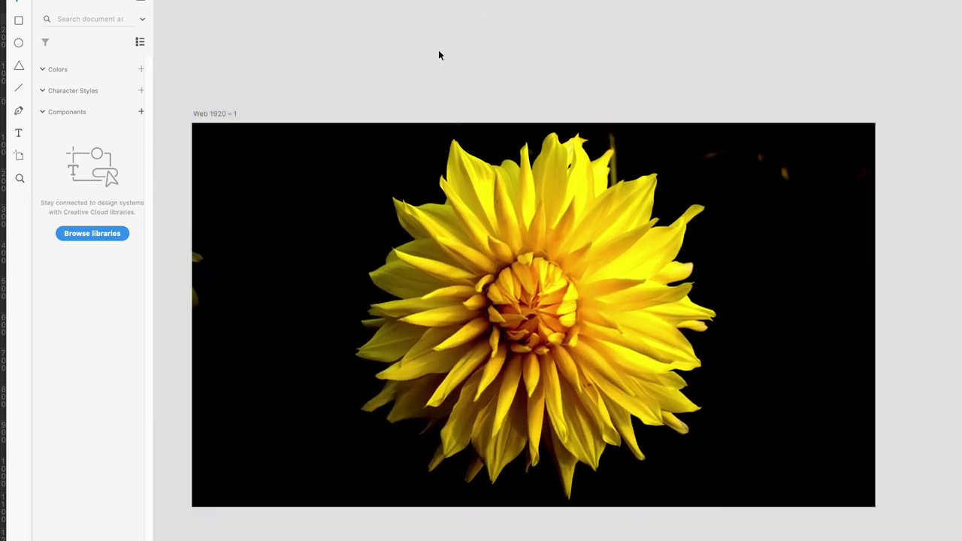
click(17, 21)
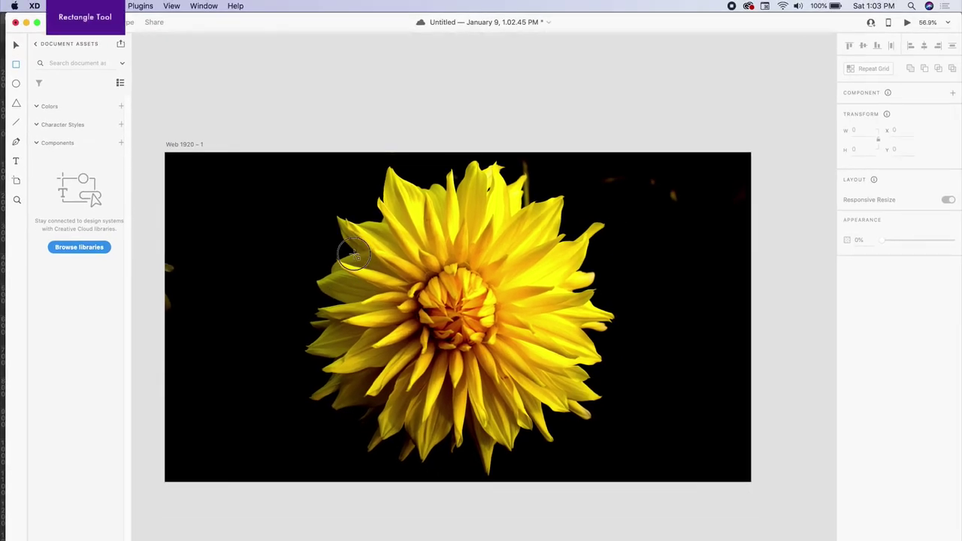
mouse_move(312, 235)
mouse_down()
mouse_move(569, 354)
mouse_move(608, 396)
mouse_up()
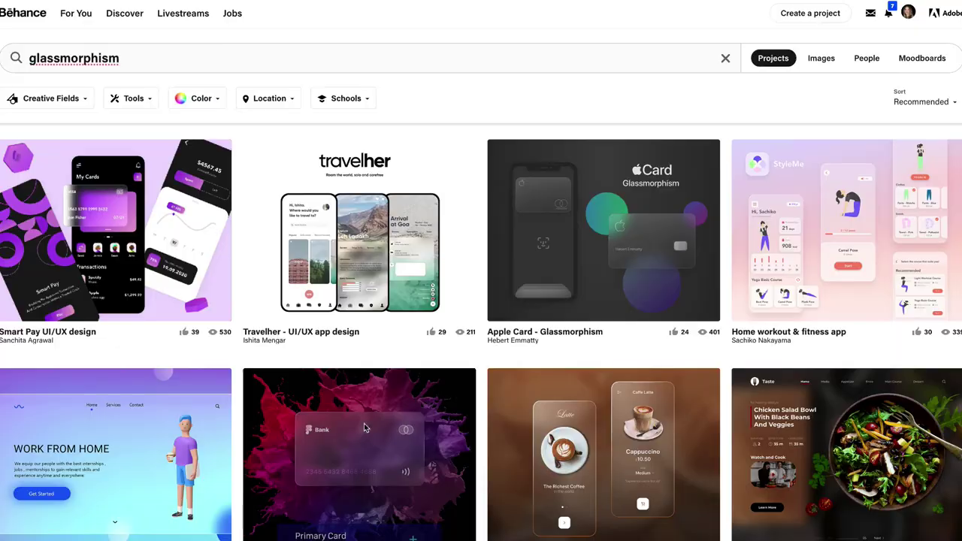
- Open the Behance Glassmorphism project and scroll through its frosted bank-card example
click(366, 426)
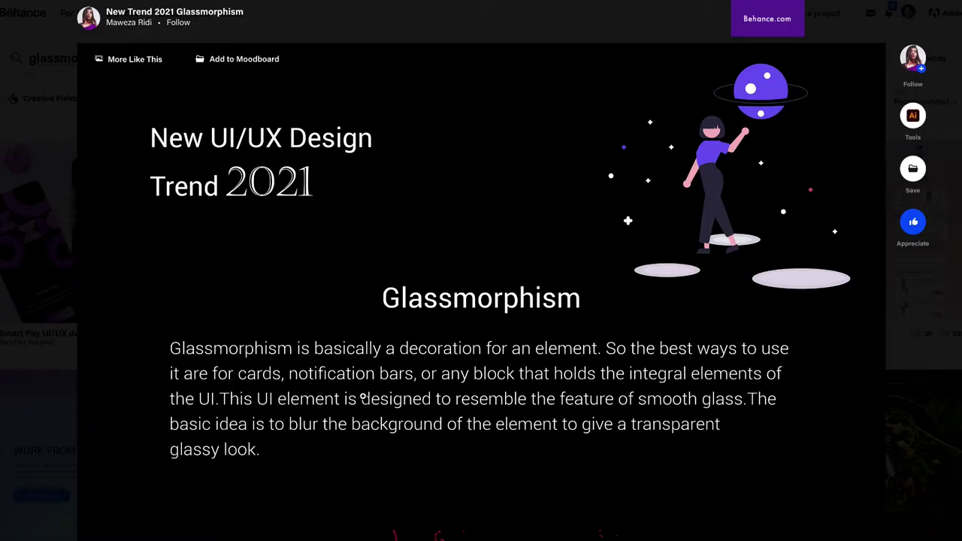
scroll(360, 396, down, 6)
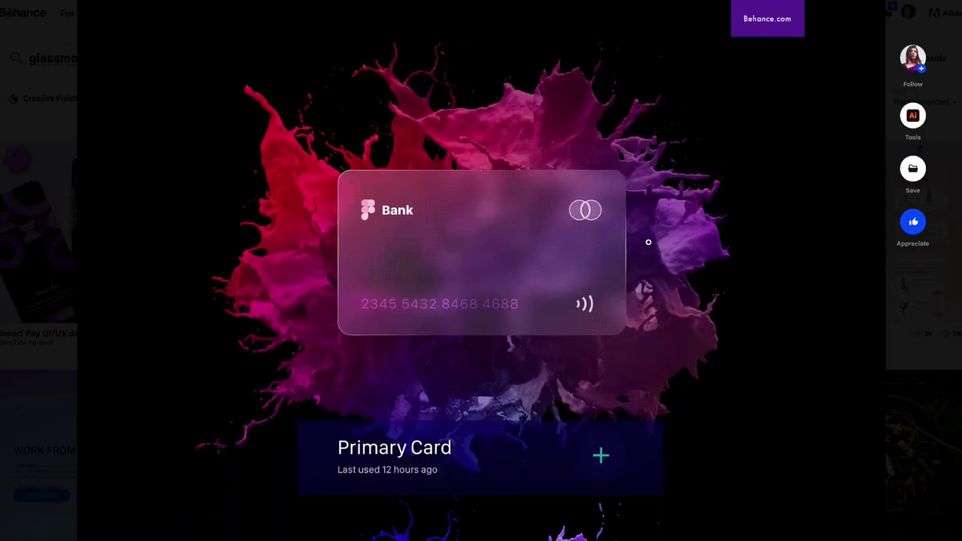
scroll(655, 237, up, 6)
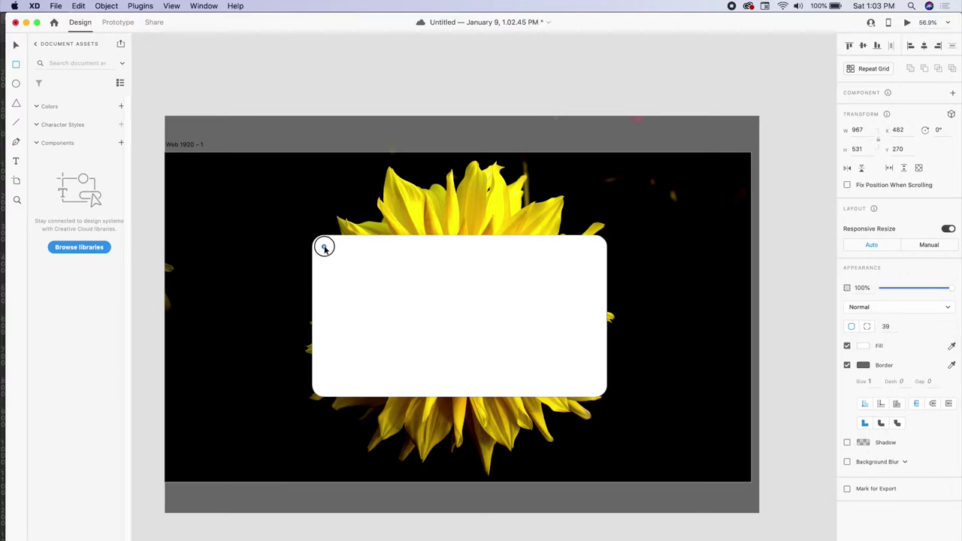
- Round the rectangle's corners to 20 and enable Background Blur (amount 30, brightness 15)
drag(324, 247, 316, 242)
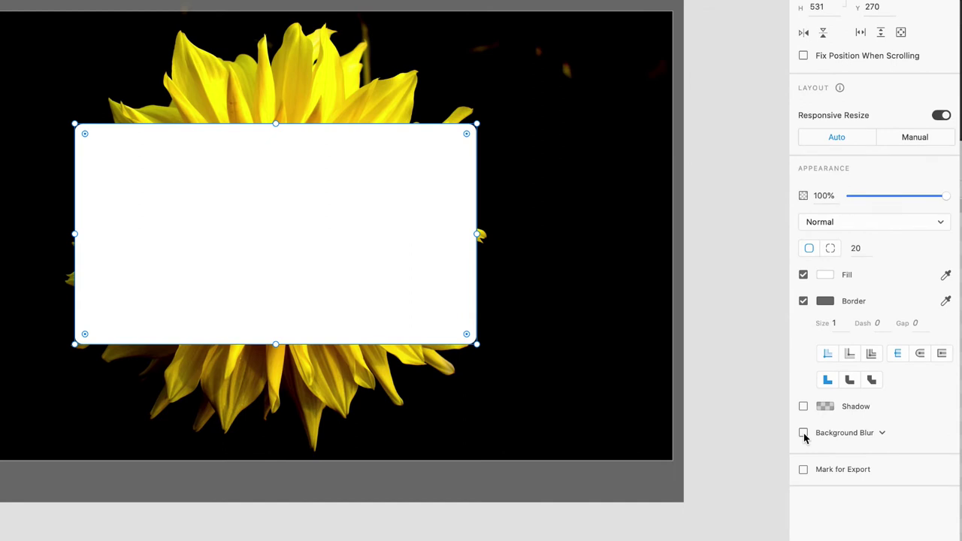
click(803, 434)
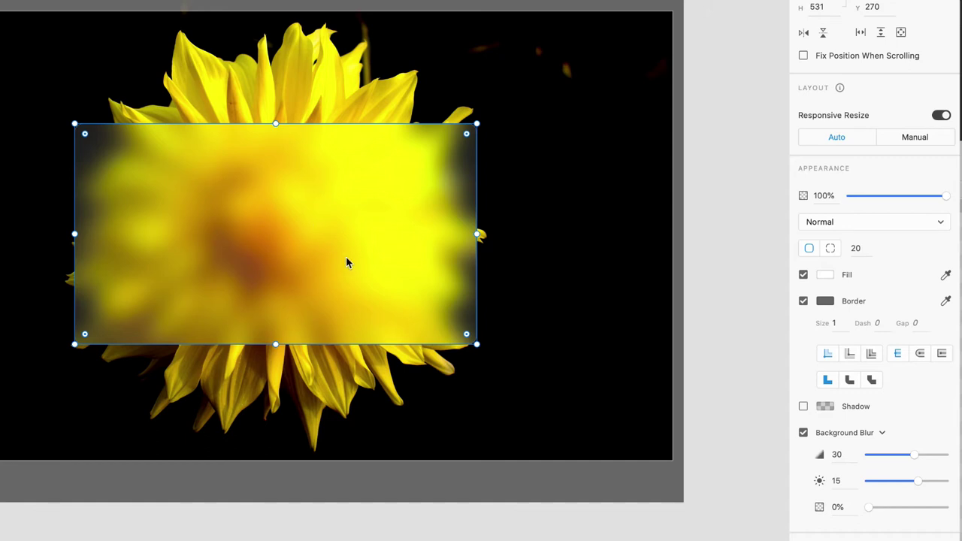
- Move the blurred rectangle across the flower, undoing an accidental rotation
key(t)
click(348, 219)
key(Escape)
drag(344, 258, 367, 233)
drag(479, 118, 317, 293)
key(super+z)
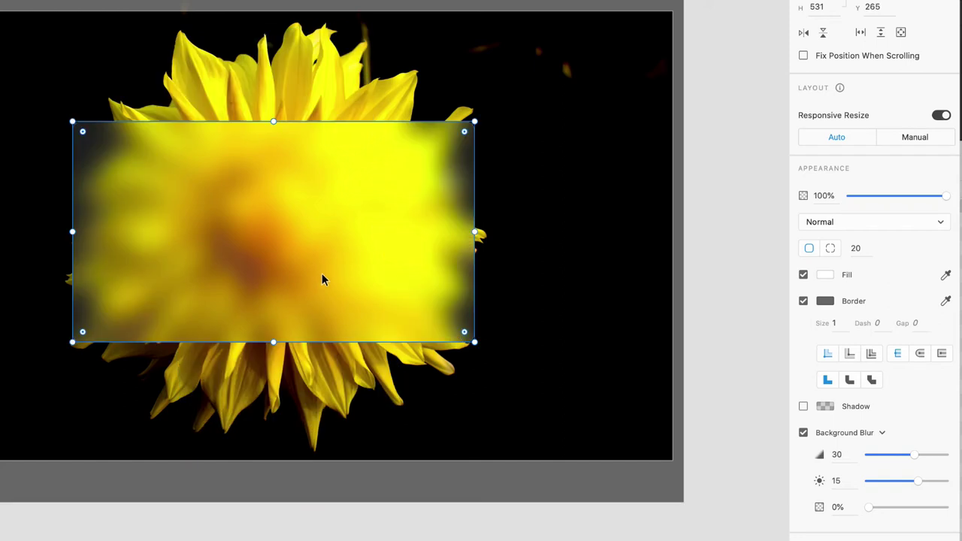
mouse_move(354, 250)
mouse_down()
mouse_move(230, 350)
mouse_move(346, 260)
mouse_move(351, 248)
mouse_move(333, 228)
mouse_move(351, 245)
mouse_move(344, 249)
mouse_up()
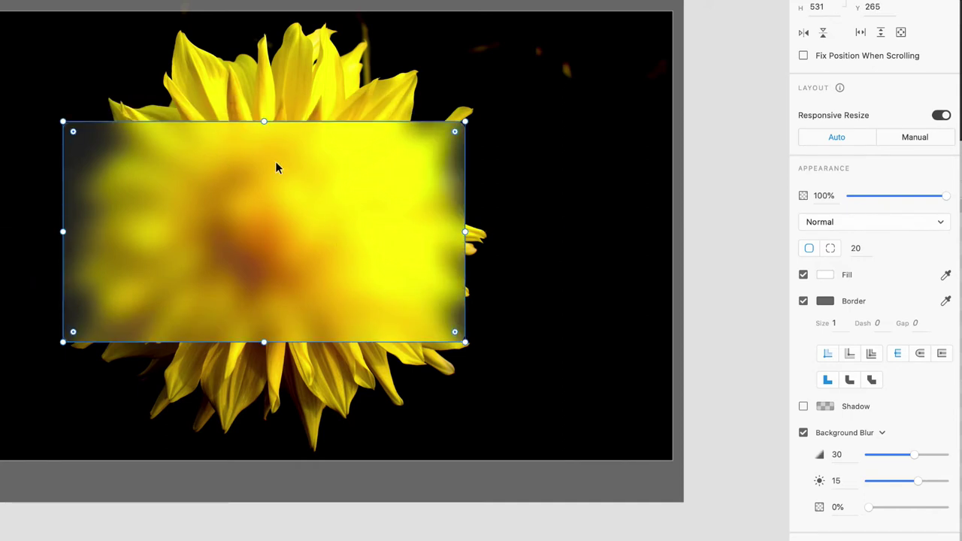
- Place the frosted card across the flower's centre at Y 227 and zoom in
drag(271, 182, 174, 87)
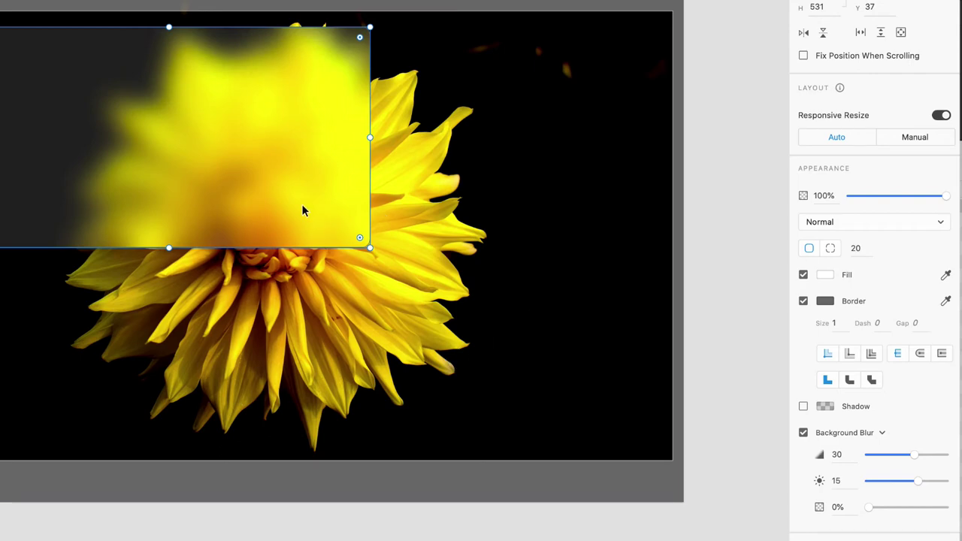
drag(304, 209, 403, 282)
scroll(307, 260, up, 3)
scroll(316, 260, up, 2)
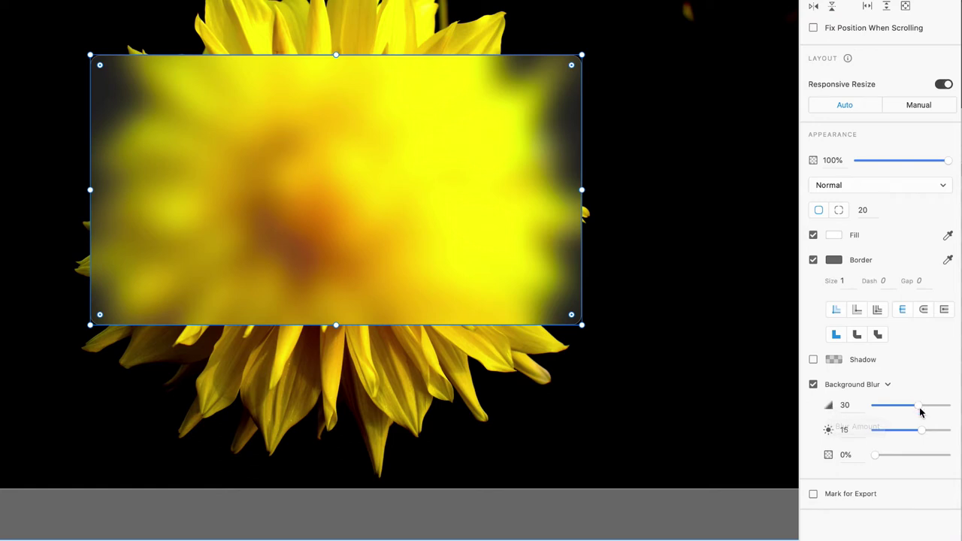
- Test several background blur amounts, then settle on 20
drag(918, 406, 886, 410)
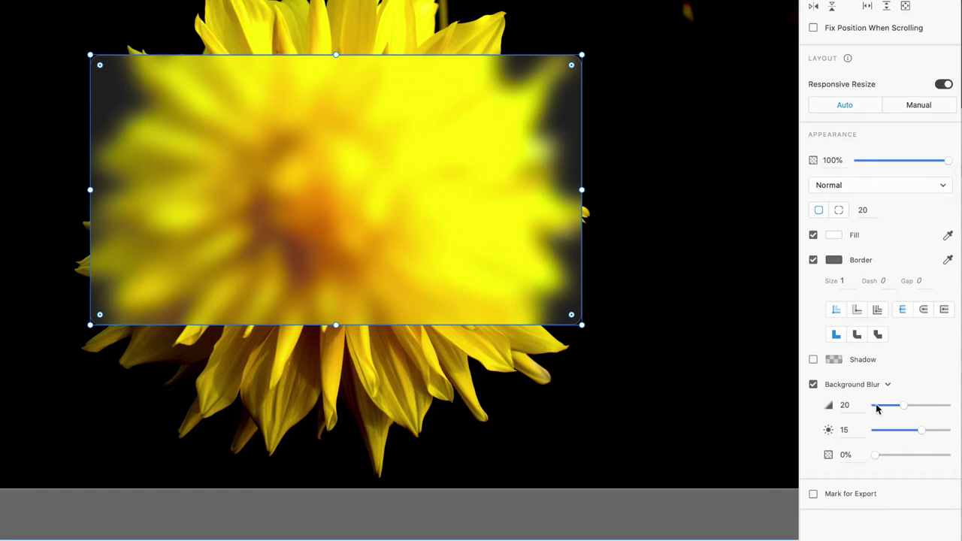
drag(877, 408, 878, 408)
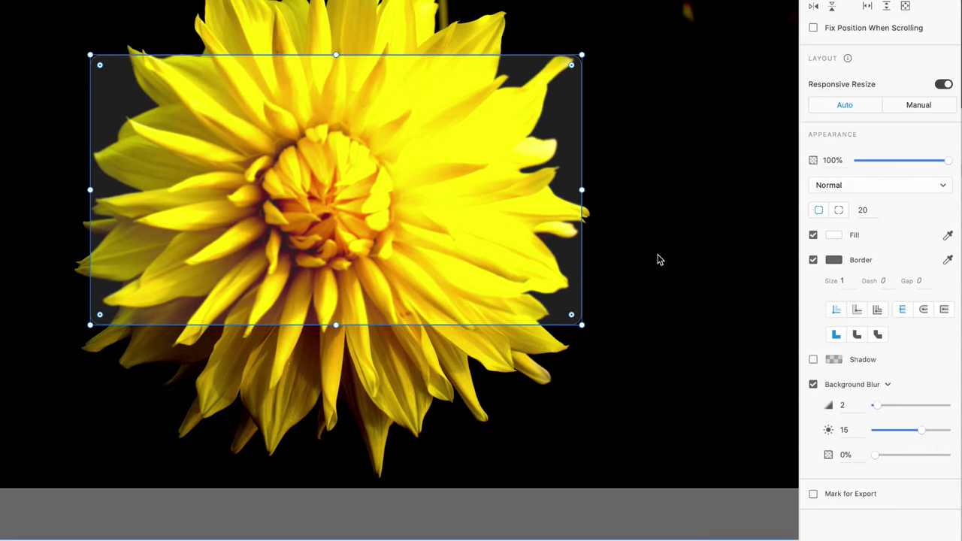
click(911, 406)
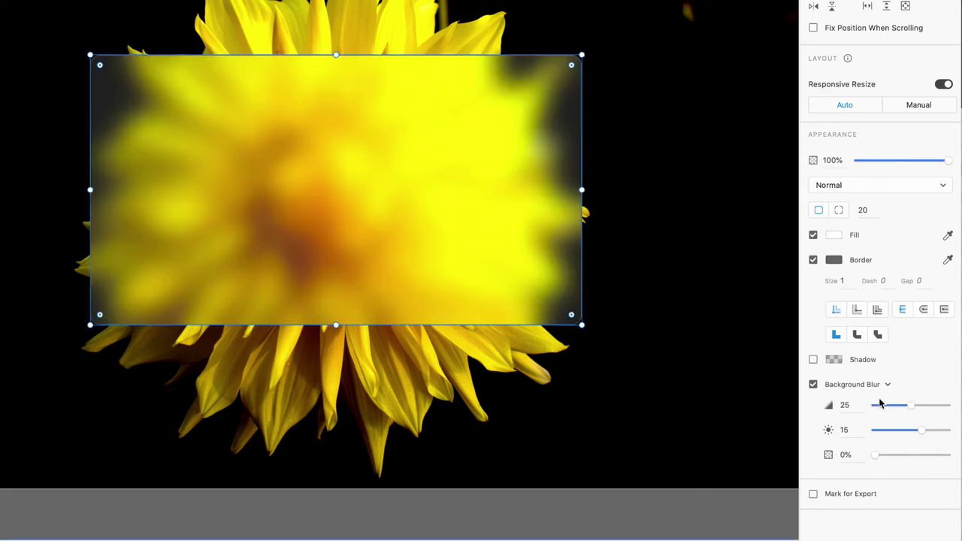
drag(910, 411, 903, 407)
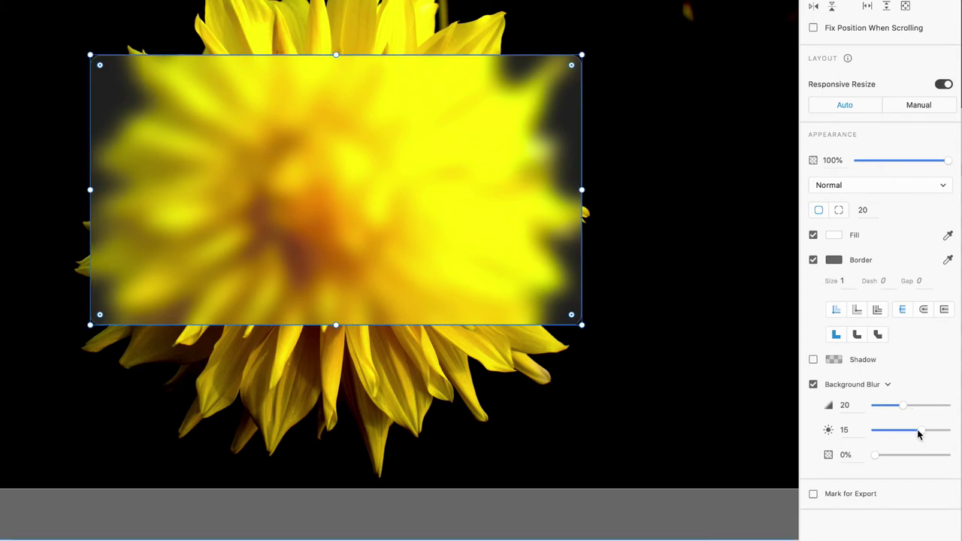
- Try brightness extremes, set background blur brightness to 6, and leave opacity at 0%
drag(922, 430, 874, 432)
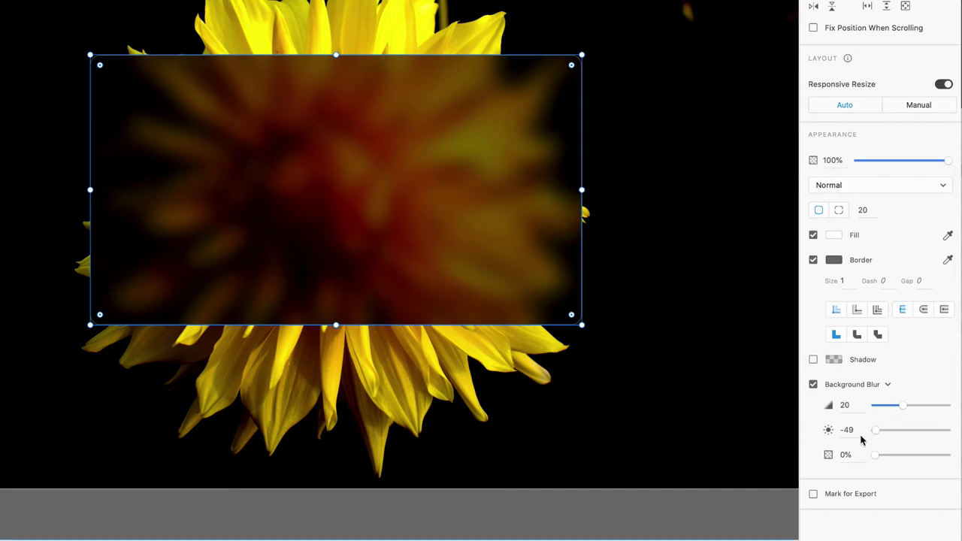
drag(874, 436, 855, 441)
drag(917, 434, 913, 432)
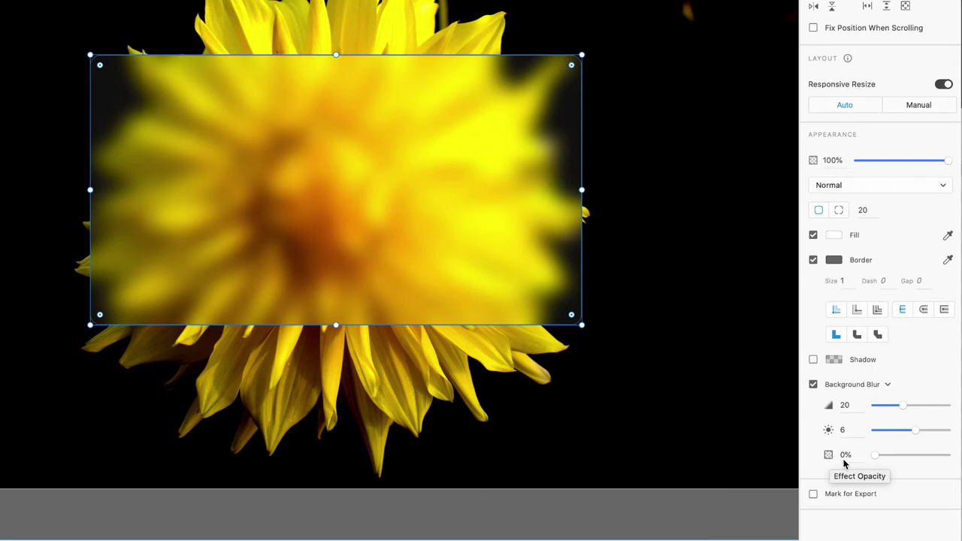
mouse_move(877, 459)
mouse_down()
mouse_move(951, 462)
mouse_move(868, 459)
mouse_up()
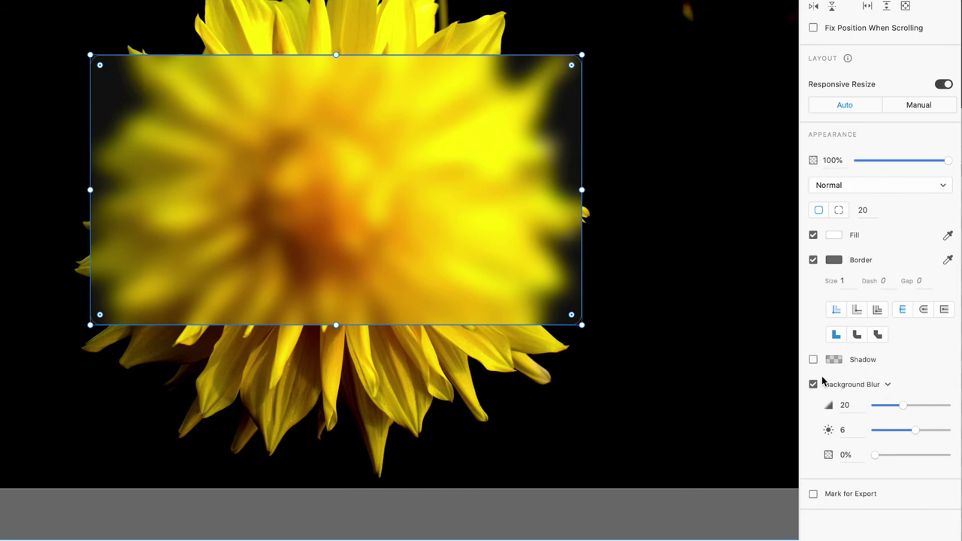
- Give the frosted card a size-2 light grey (#ACACAC) border around its rounded edges
key(Escape)
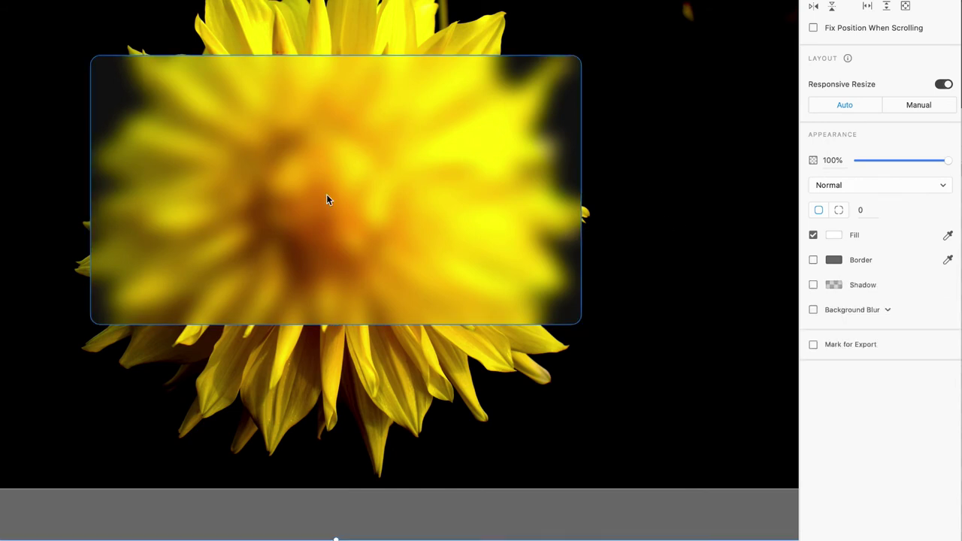
click(333, 209)
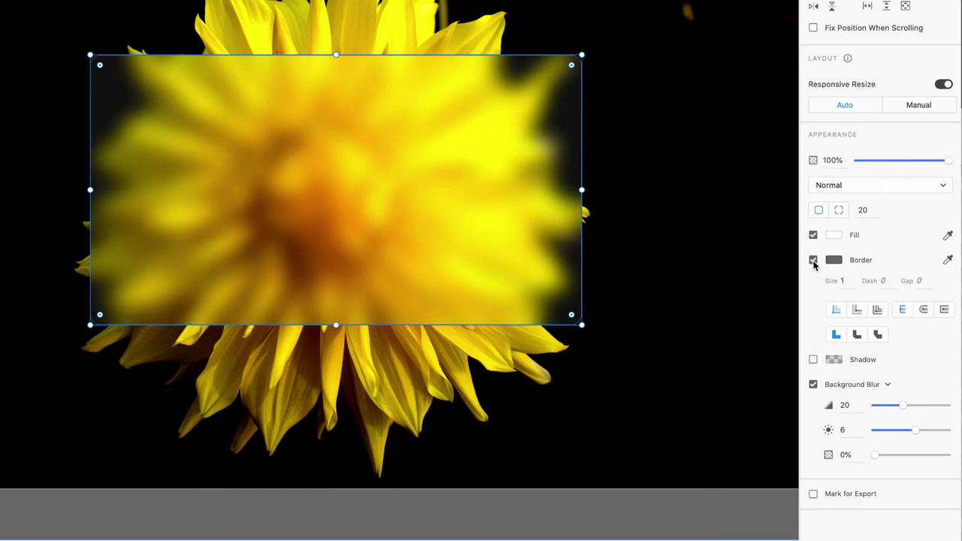
click(813, 261)
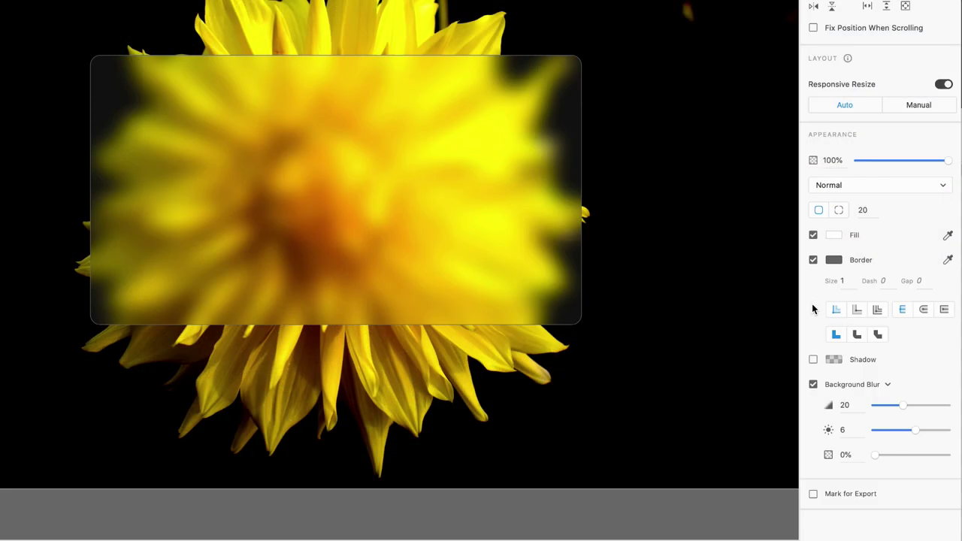
click(848, 280)
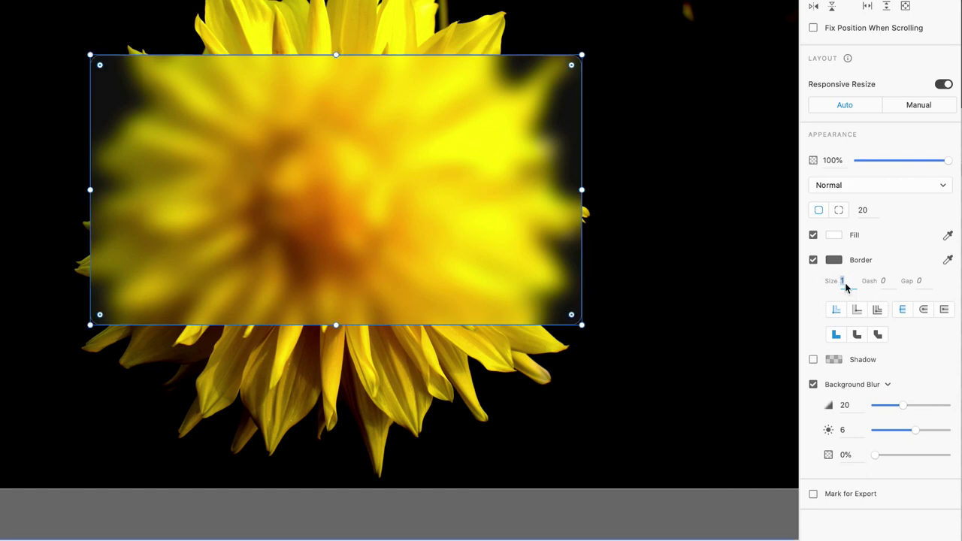
text(2)
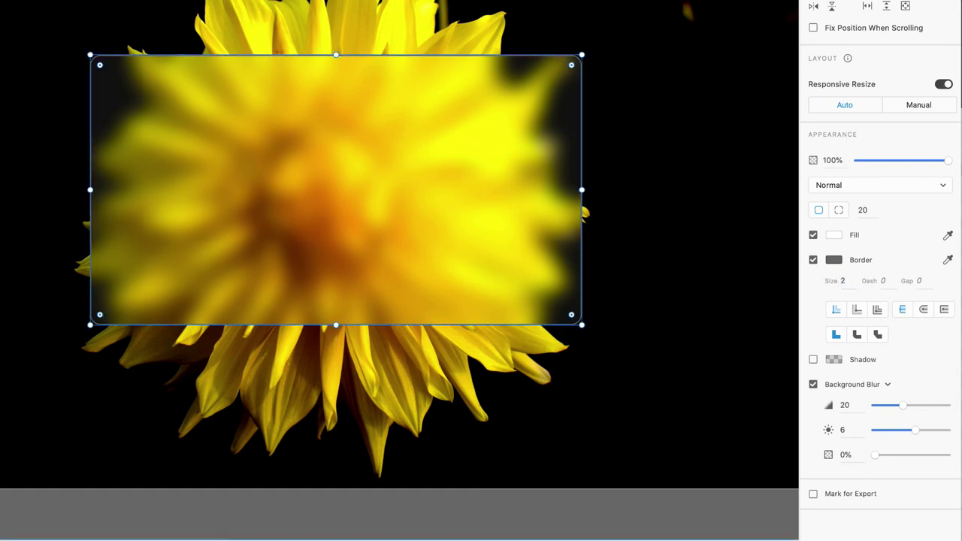
click(834, 259)
mouse_move(679, 209)
mouse_down()
mouse_move(664, 202)
mouse_move(666, 178)
mouse_move(666, 219)
mouse_up()
- Nudge the frosted card to X 468, Y 249 and save the document
click(425, 149)
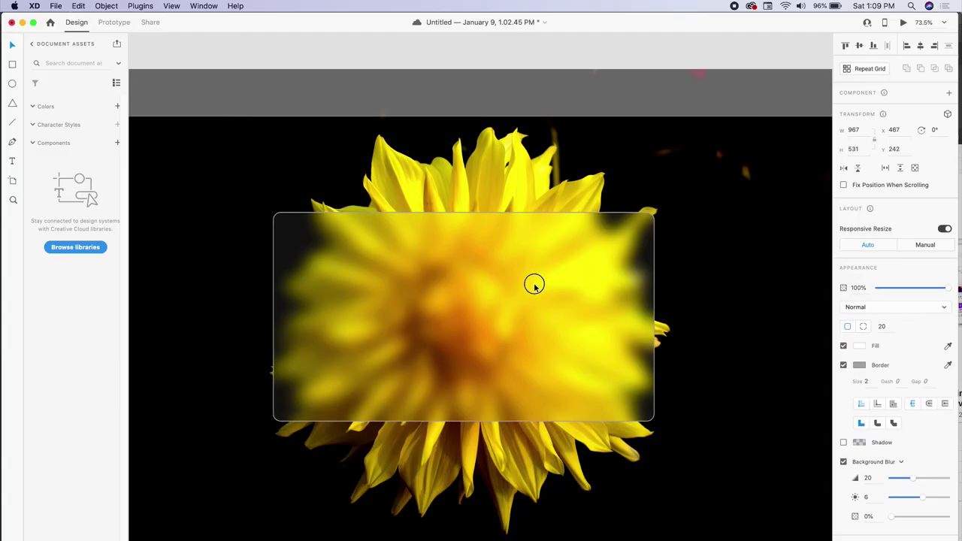
mouse_move(534, 284)
mouse_down()
mouse_move(534, 264)
mouse_move(535, 286)
mouse_up()
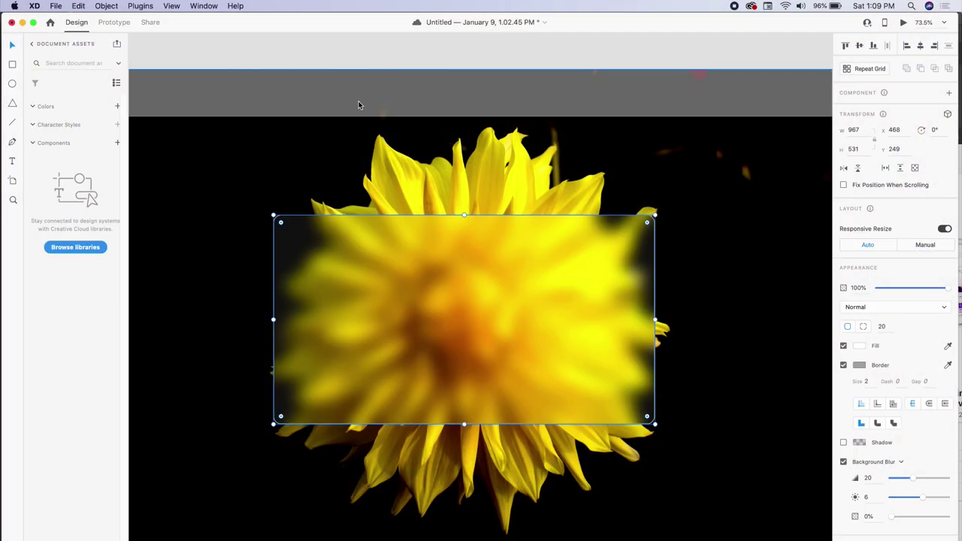
key(super+s)
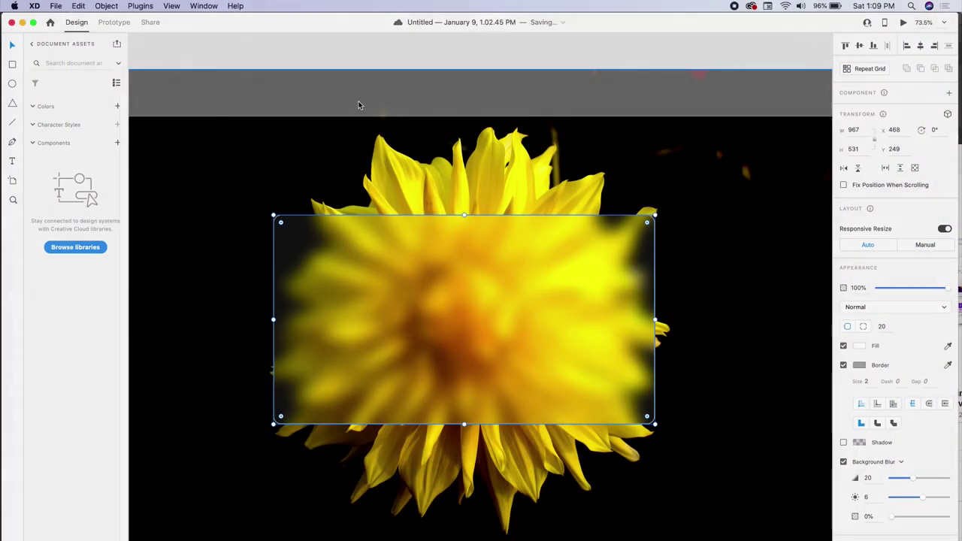